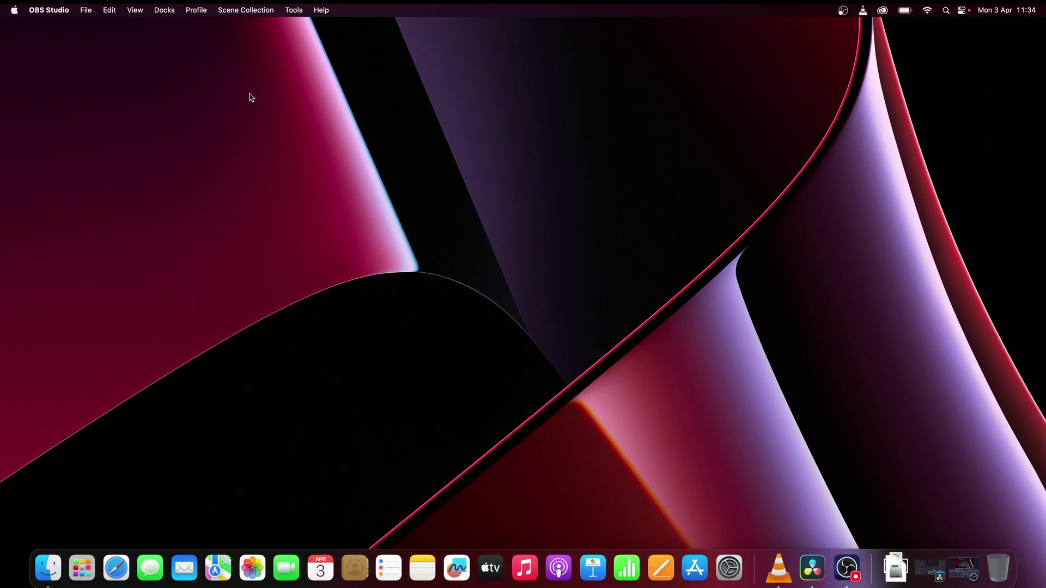
# - Launch Terminal from Applications > Utilities in Finder
pyautogui.click(48, 567)
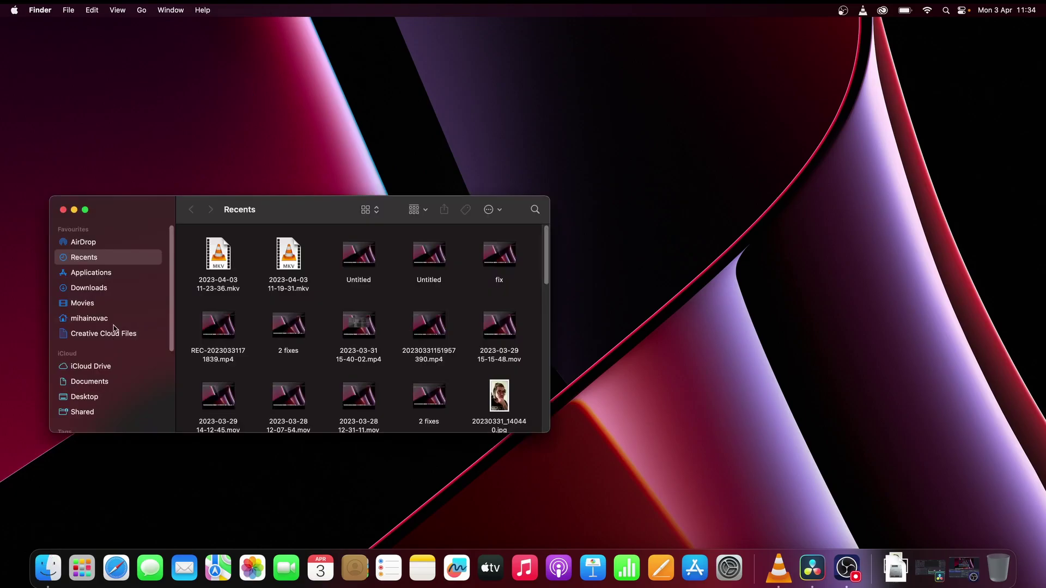
pyautogui.click(96, 275)
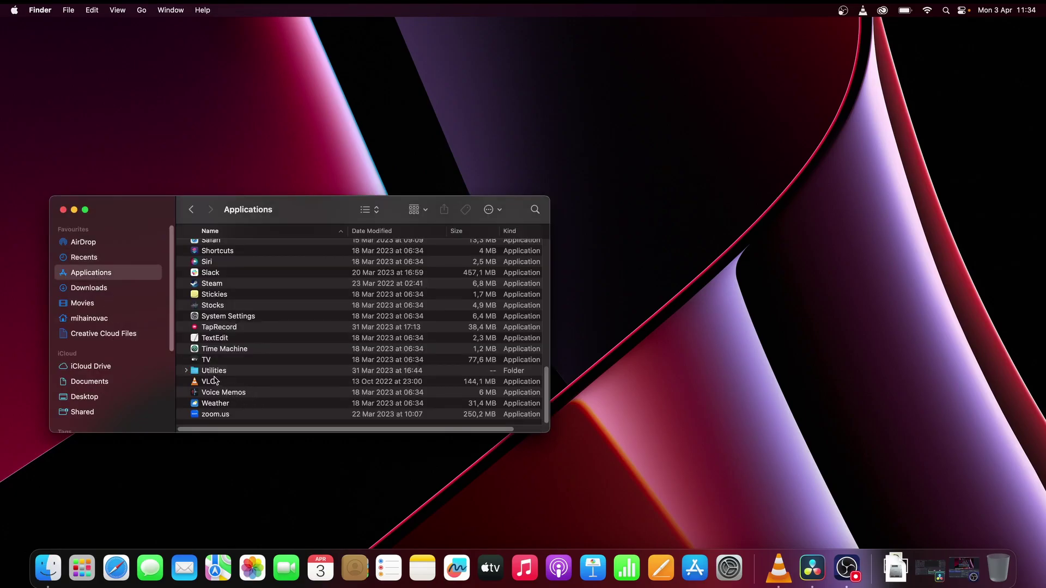
pyautogui.doubleClick(216, 371)
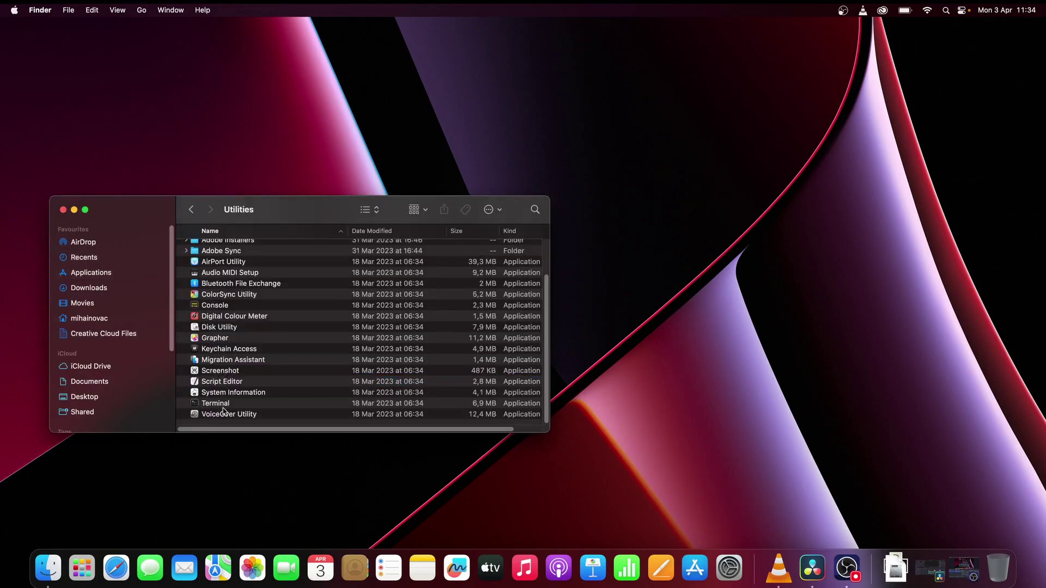
pyautogui.doubleClick(222, 404)
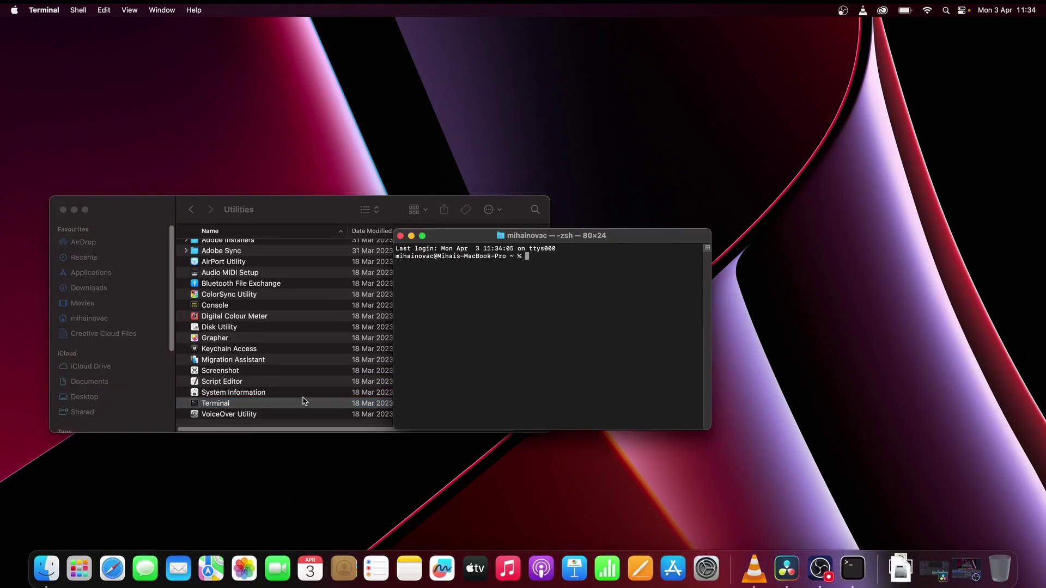
pyautogui.write('sudo ')
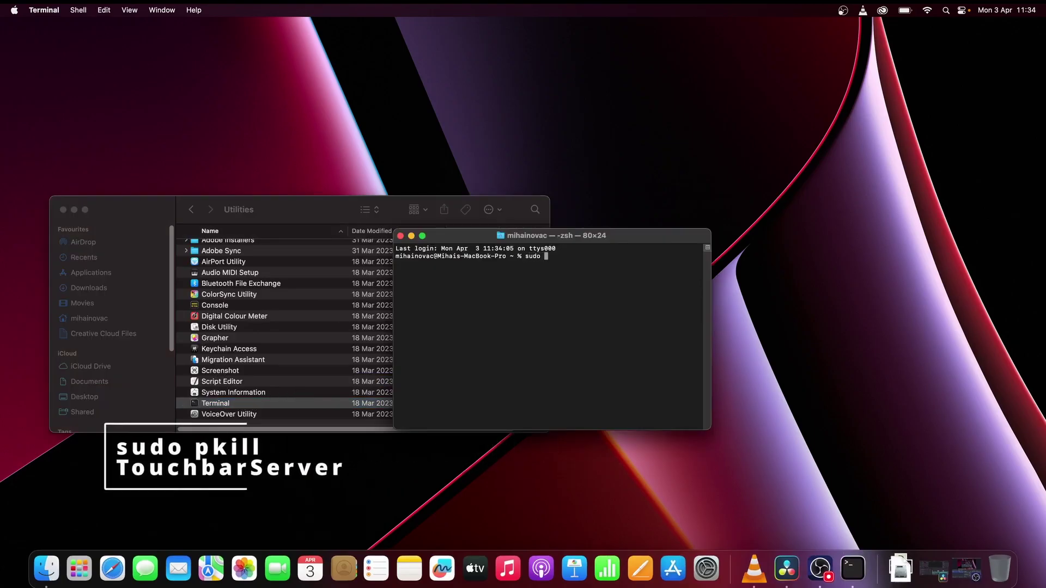
pyautogui.write('pkill ')
pyautogui.write('Touch')
pyautogui.write('BarServ')
pyautogui.write('er')
# - Run 'sudo pkill TouchBarServer' and enter the administrator password
pyautogui.press('Return')
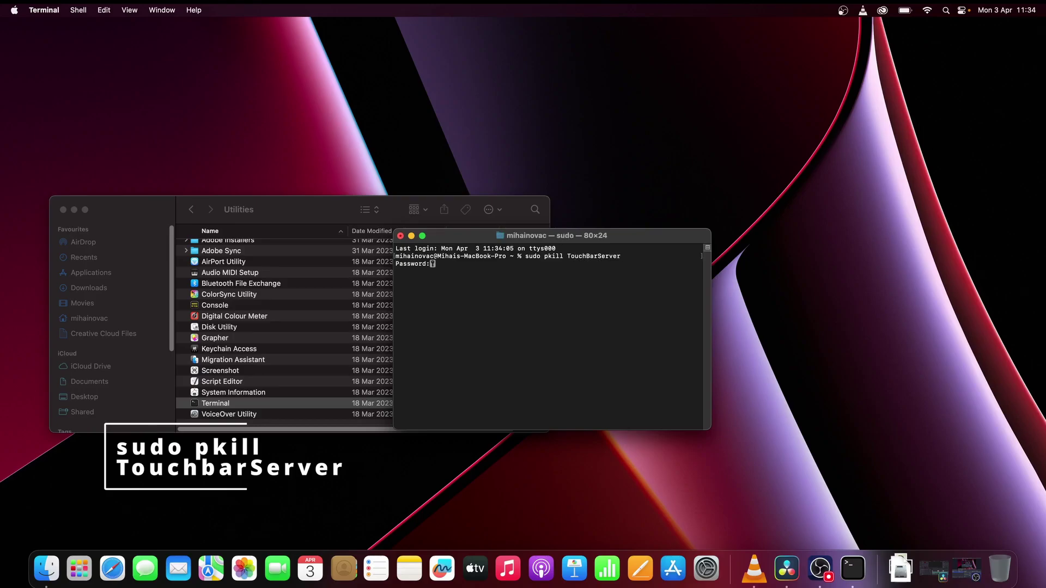
pyautogui.press('Return')
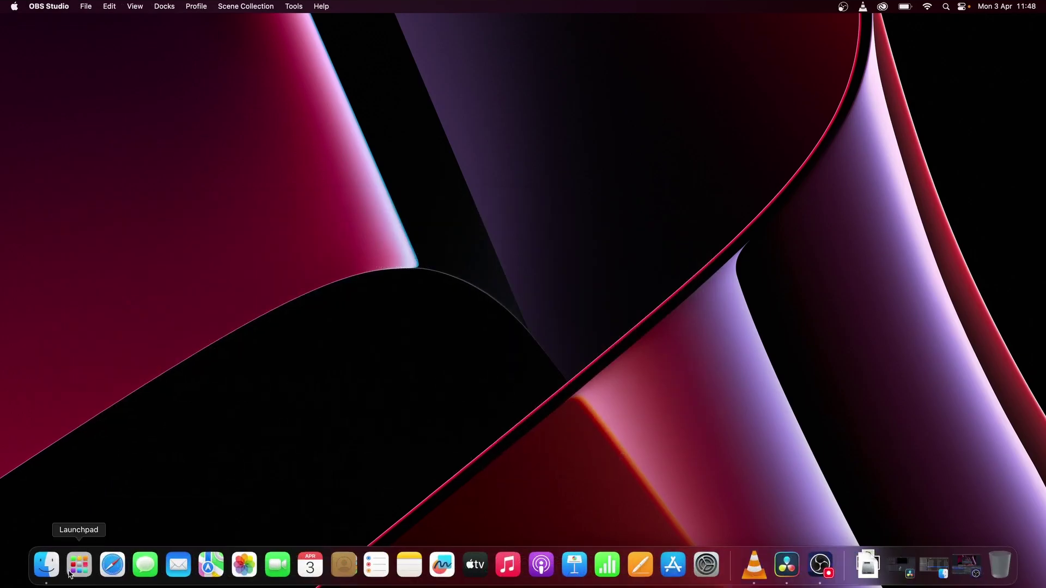
# - Open the Utilities folder under Applications in a new Finder window
pyautogui.click(48, 567)
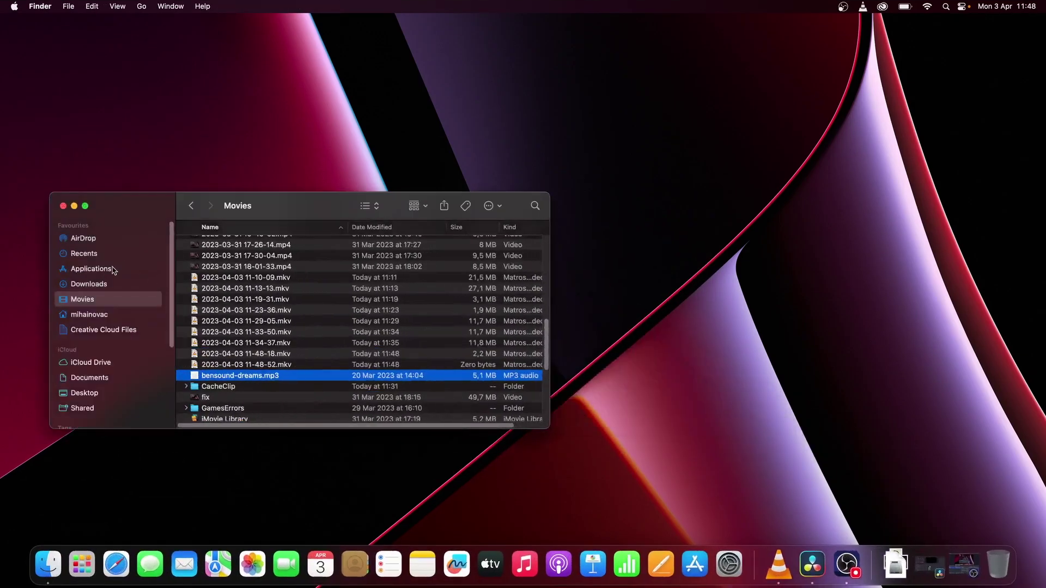
pyautogui.click(106, 272)
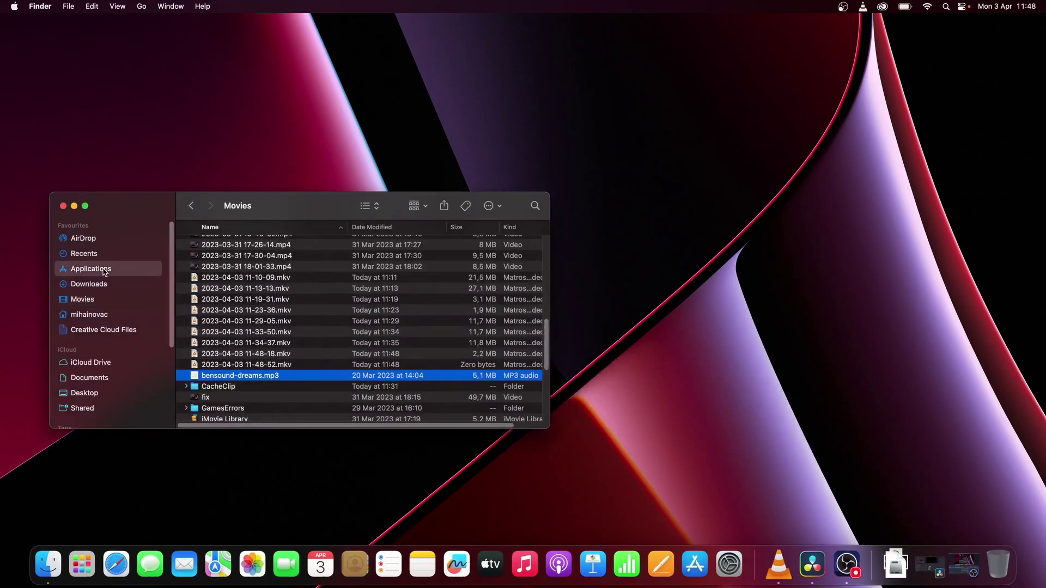
pyautogui.doubleClick(222, 370)
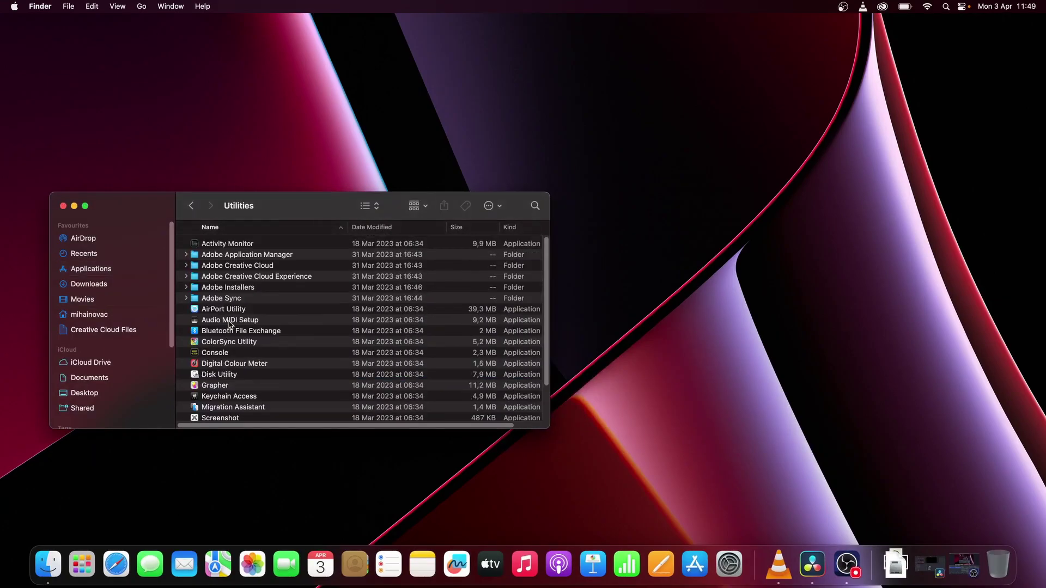
# - Launch Activity Monitor, search for 'TouchBarServer', and select its process row
pyautogui.doubleClick(228, 244)
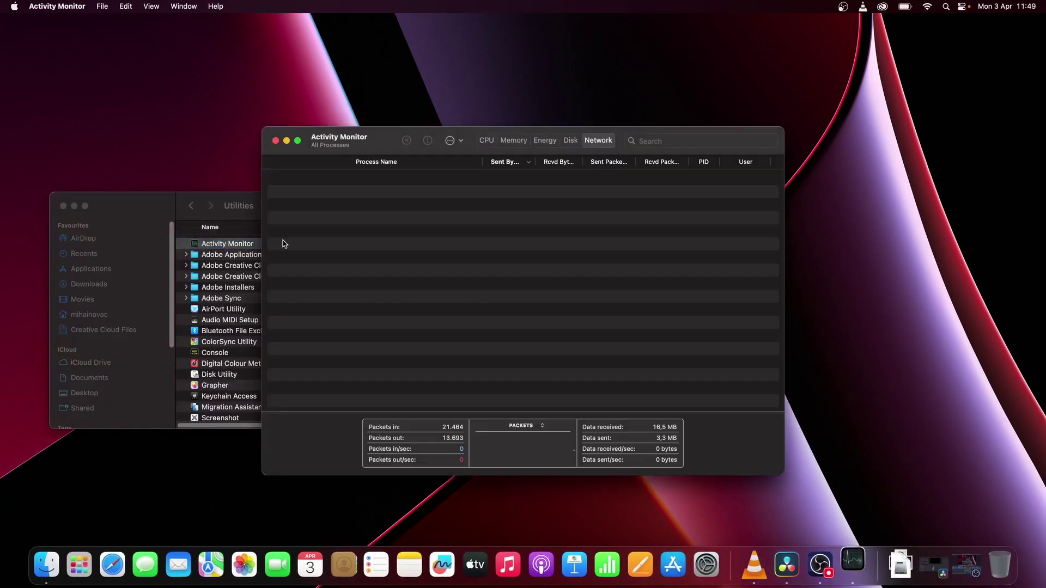
pyautogui.click(668, 141)
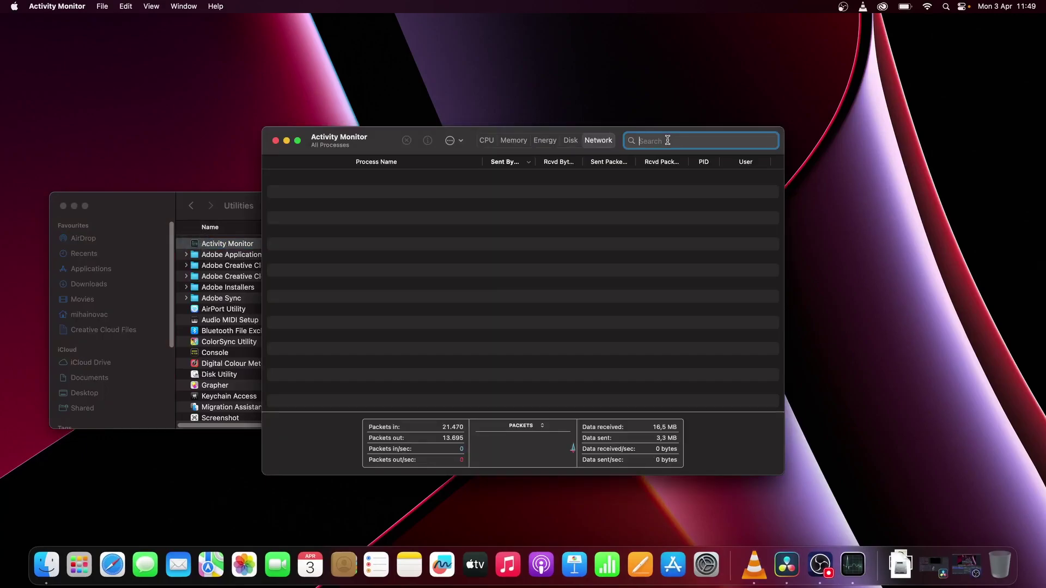
pyautogui.write('TouchBar')
pyautogui.write('Server')
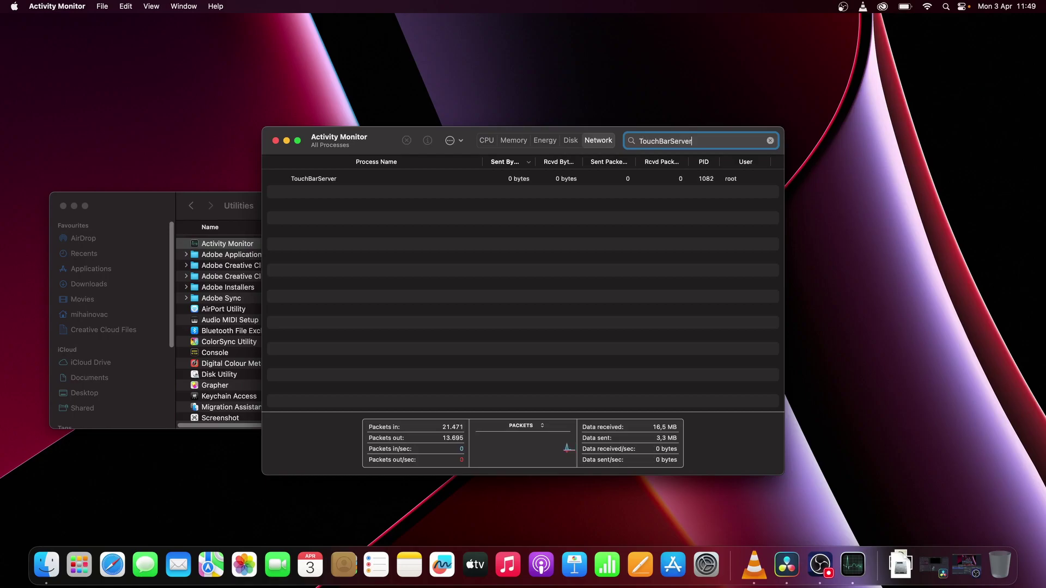
pyautogui.click(409, 182)
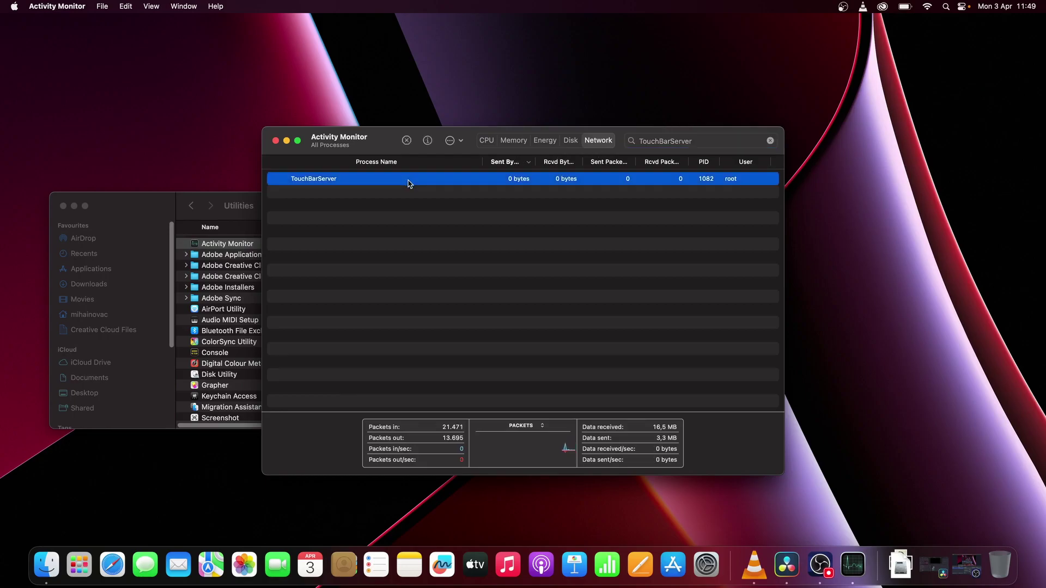
# - Quit TouchBarServer (PID 1082) from its info window and confirm the quit
pyautogui.doubleClick(408, 184)
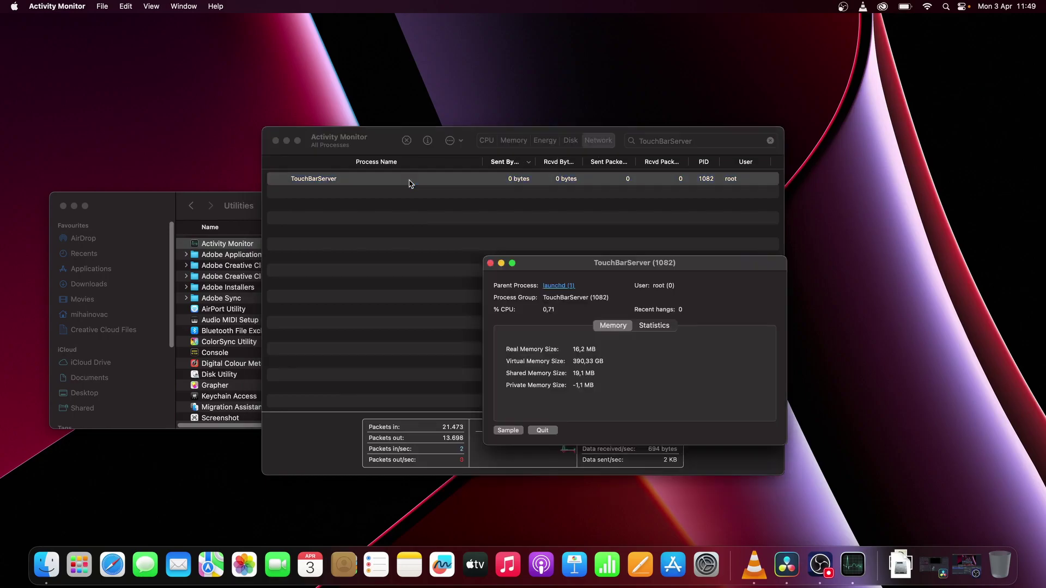
pyautogui.click(552, 434)
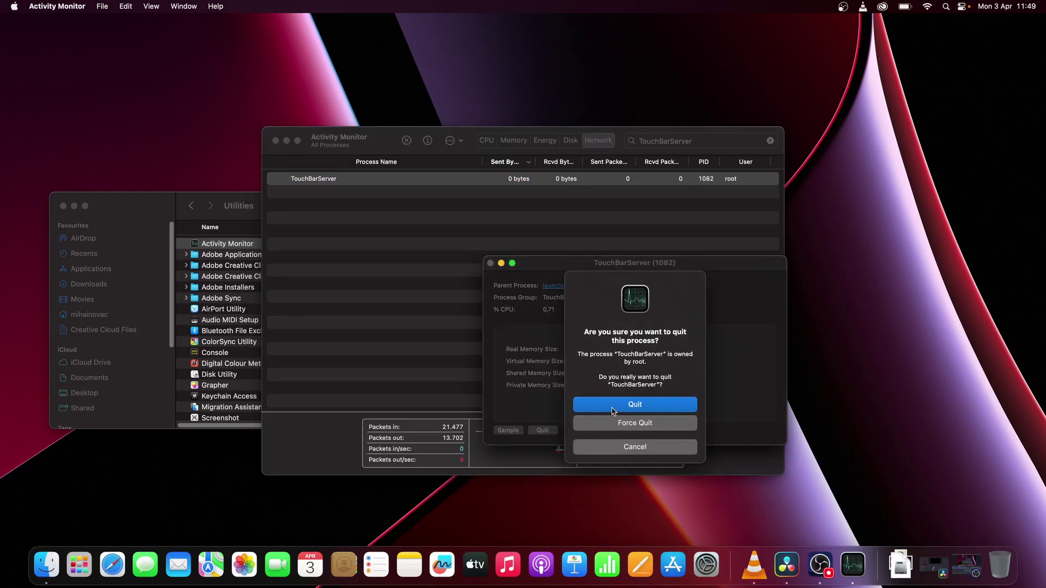
pyautogui.click(614, 407)
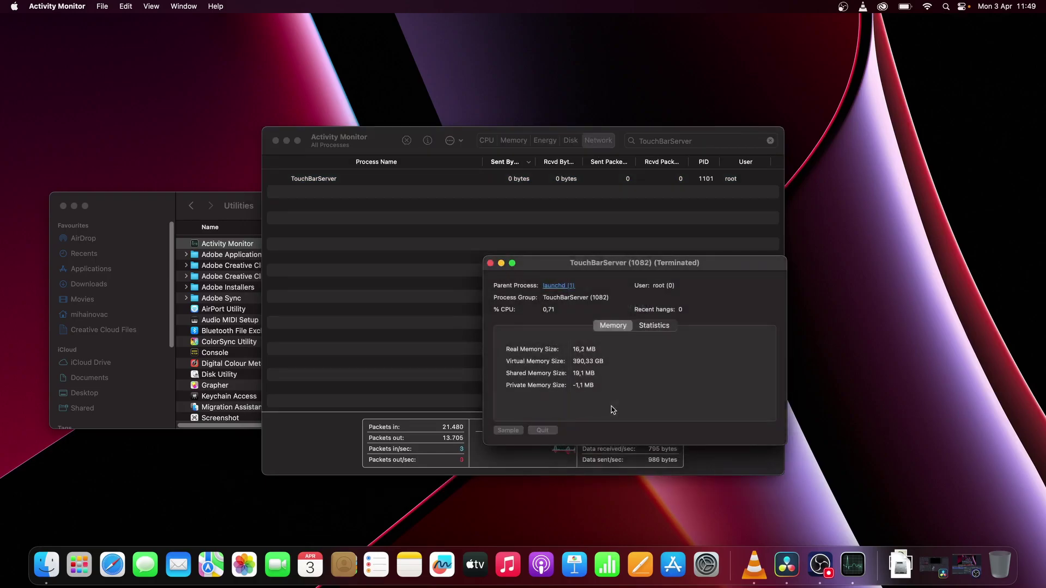